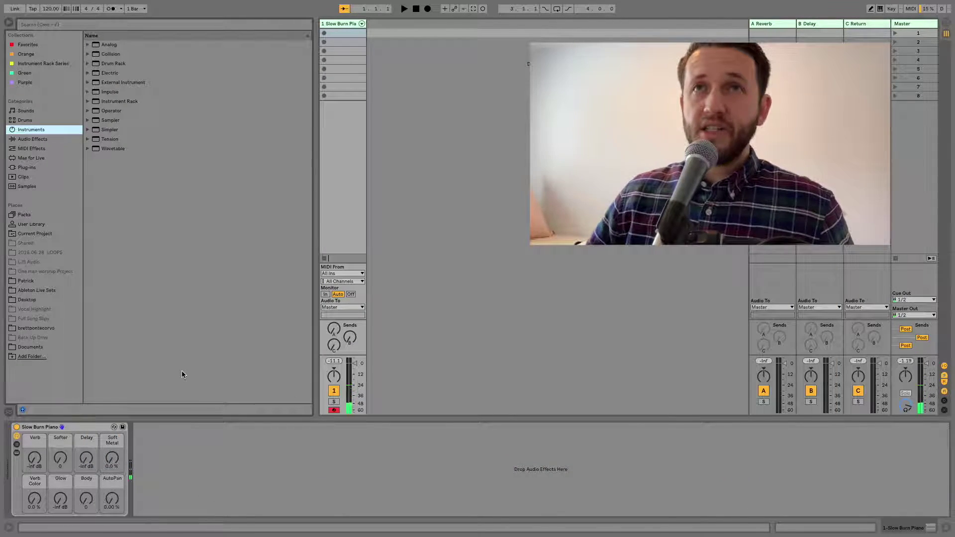
Insert EQ Eight after Slow Burn Piano and dip band 3 about -4.2 dB near 785 Hz.
click(36, 139)
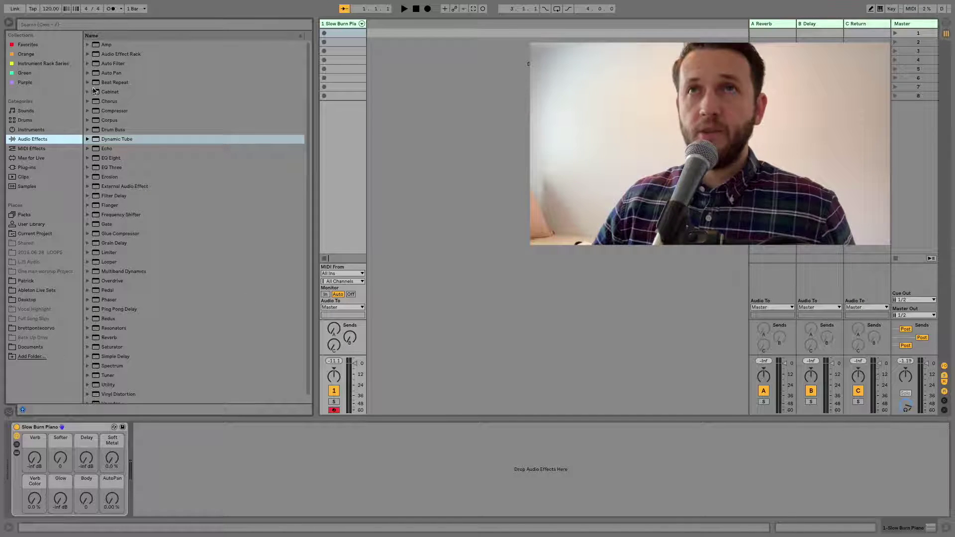
drag(111, 158, 198, 452)
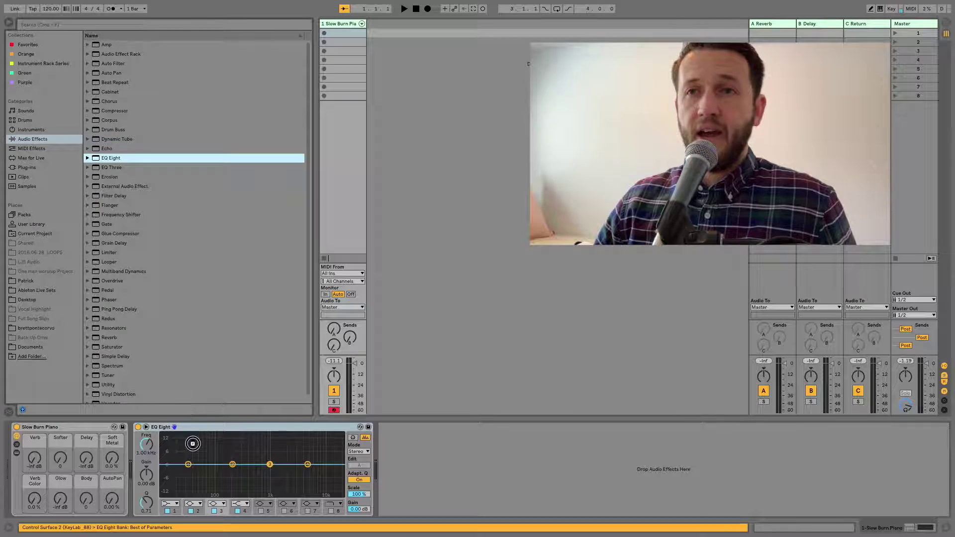
click(264, 466)
mouse_move(264, 466)
mouse_down()
mouse_move(250, 464)
mouse_move(268, 465)
mouse_move(263, 474)
mouse_up()
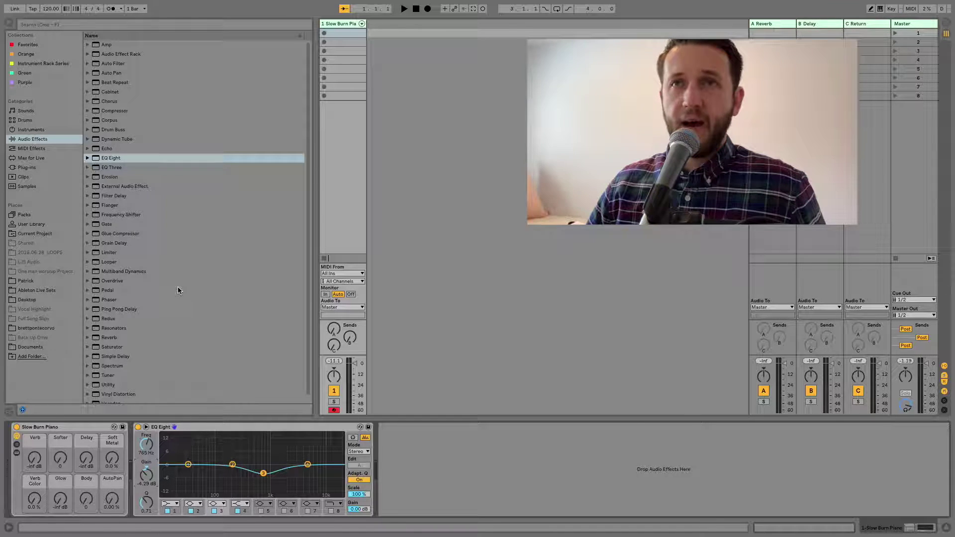
Add Pedal after EQ Eight with Gain at 7.9% and Dry/Wet at 8.6%.
drag(112, 289, 468, 470)
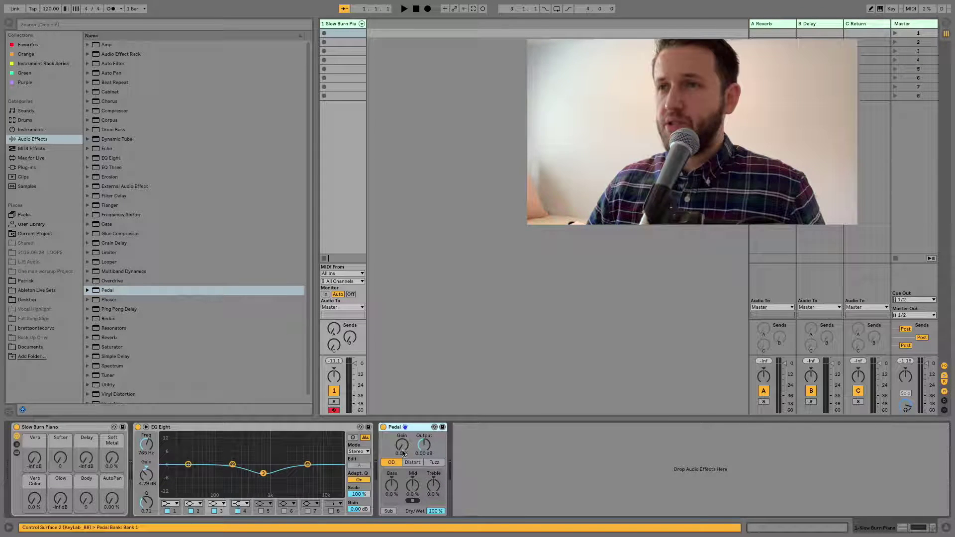
drag(403, 453, 403, 442)
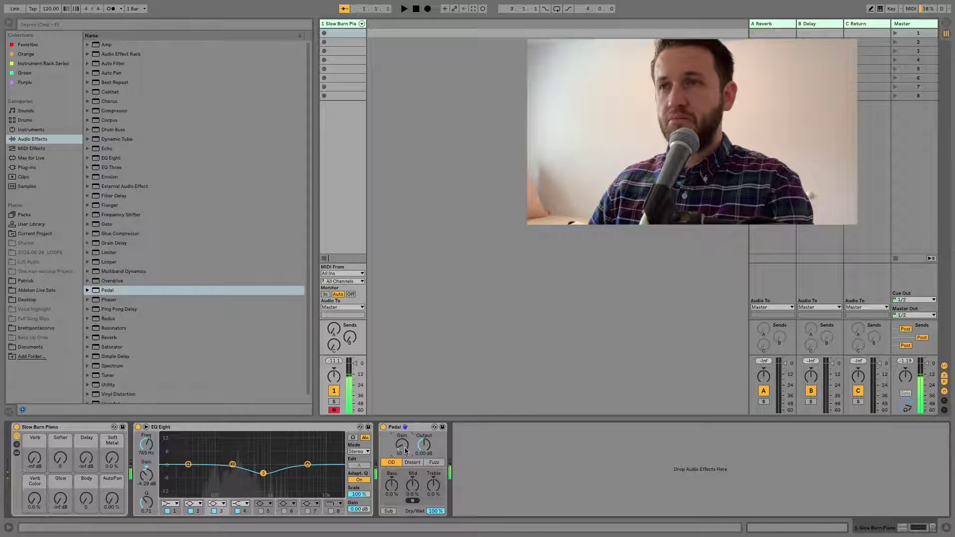
drag(422, 514, 421, 526)
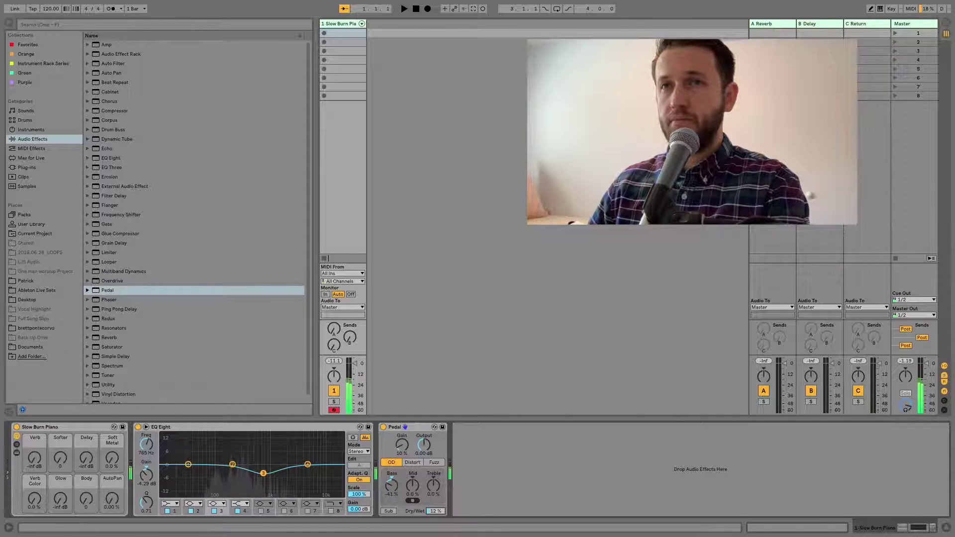
drag(421, 528, 421, 529)
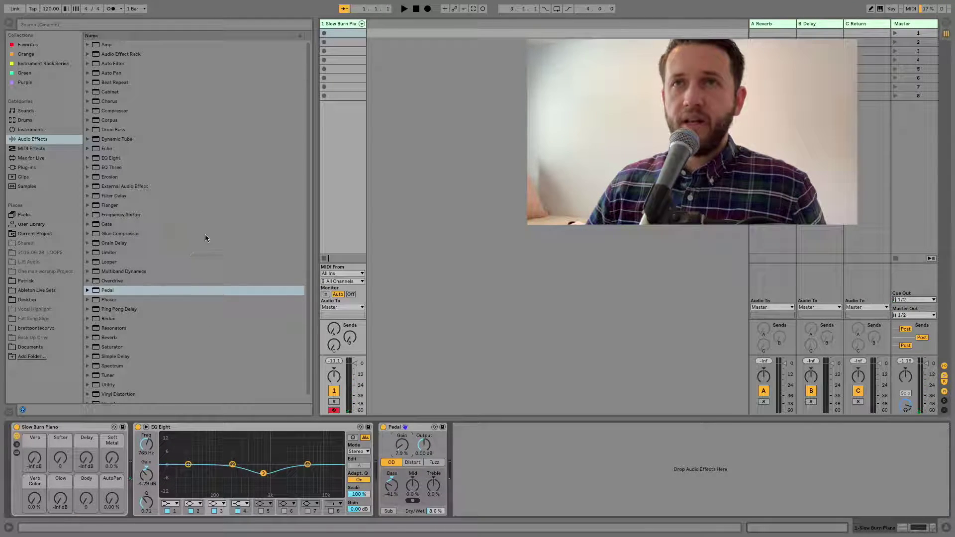
click(122, 234)
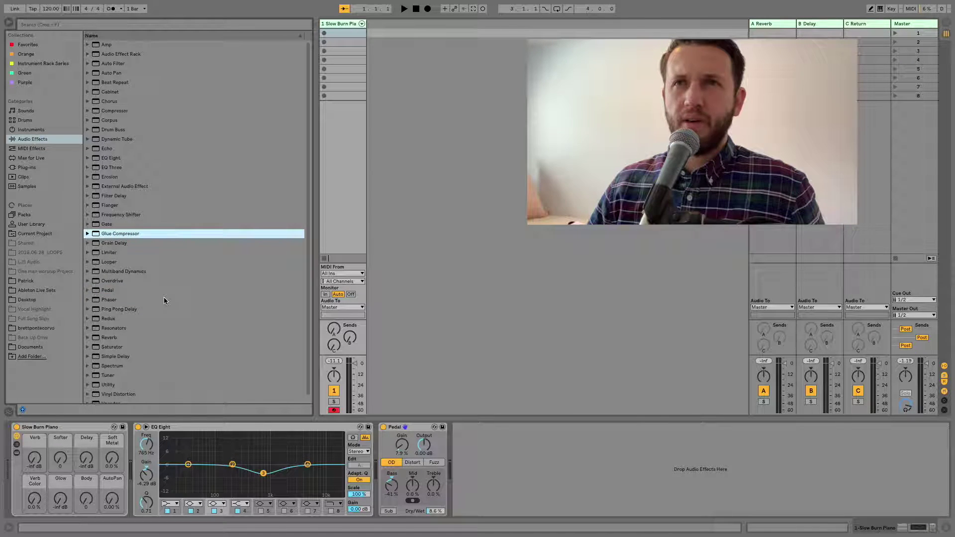
Place a Limiter at the end of track 1's chain after Pedal, ceiling -1.00 dB.
drag(111, 253, 516, 503)
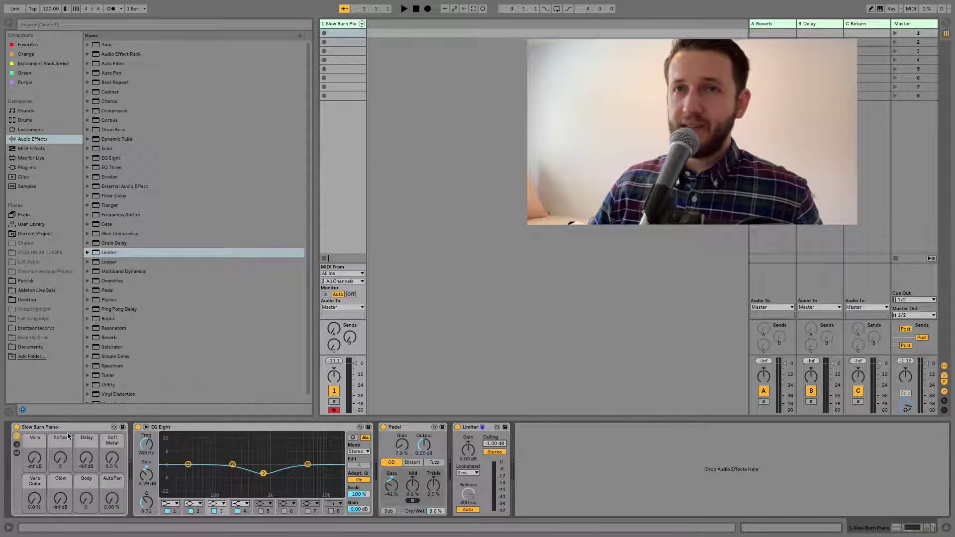
Group Slow Burn Piano and its effects into an Instrument Rack.
click(50, 431)
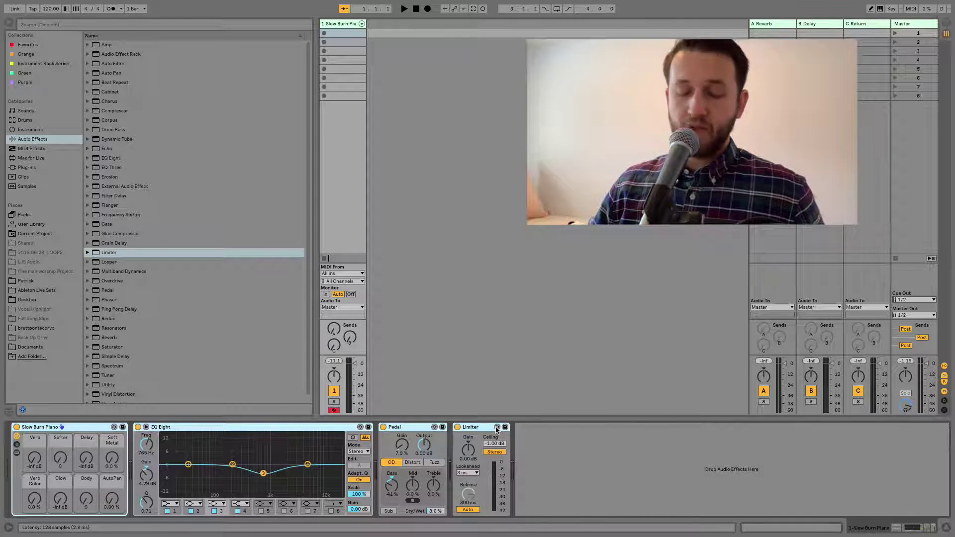
right_click(81, 431)
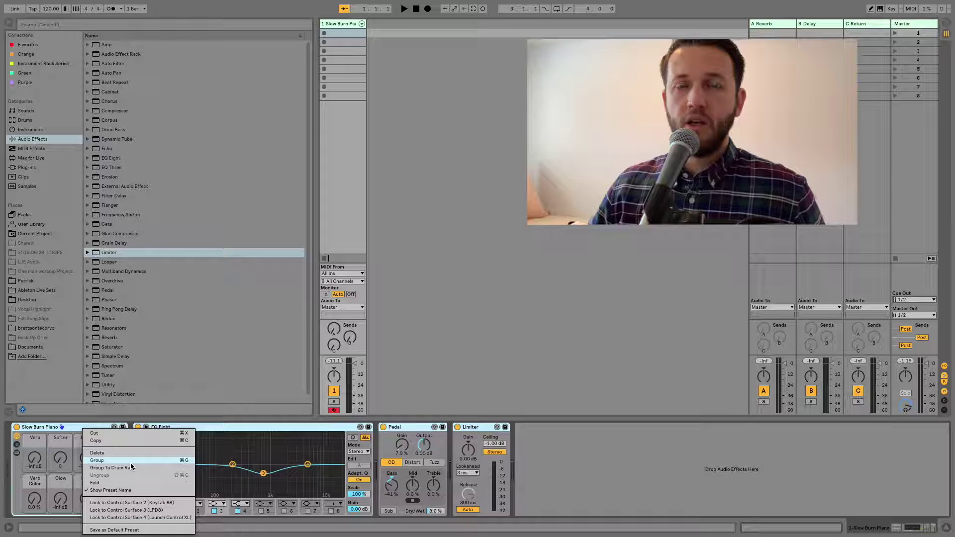
click(130, 461)
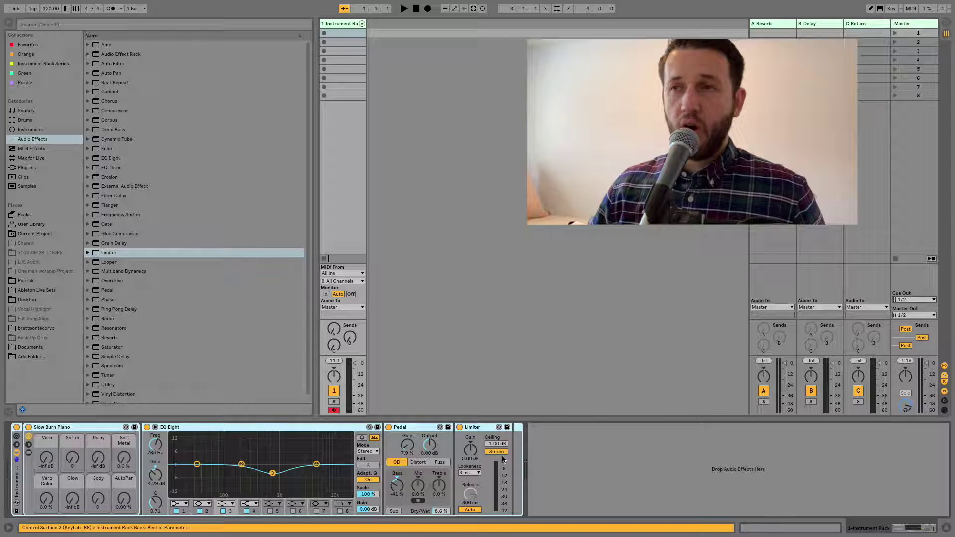
Show the rack's macros and rename the rack to 'Slow Burn Piano Alt'.
click(17, 440)
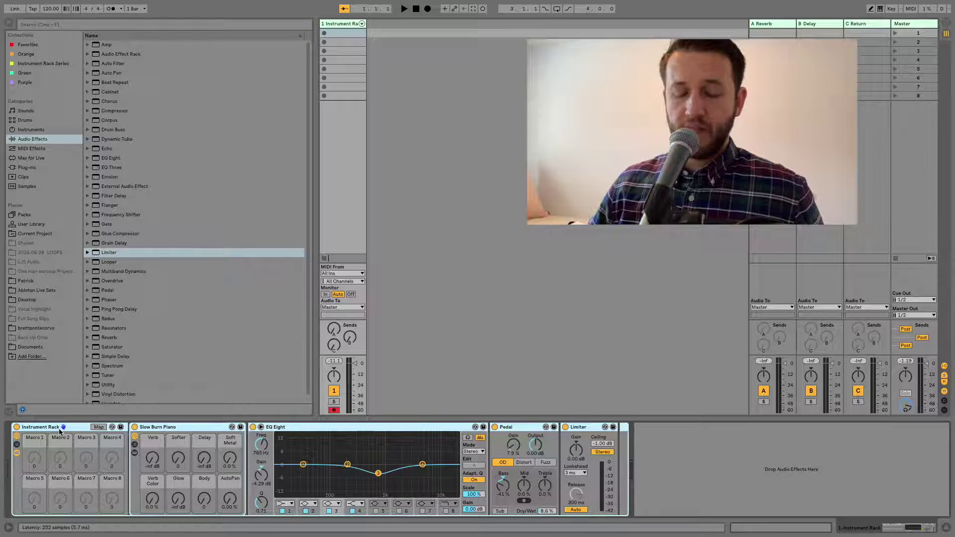
key(super+r)
text(Sl)
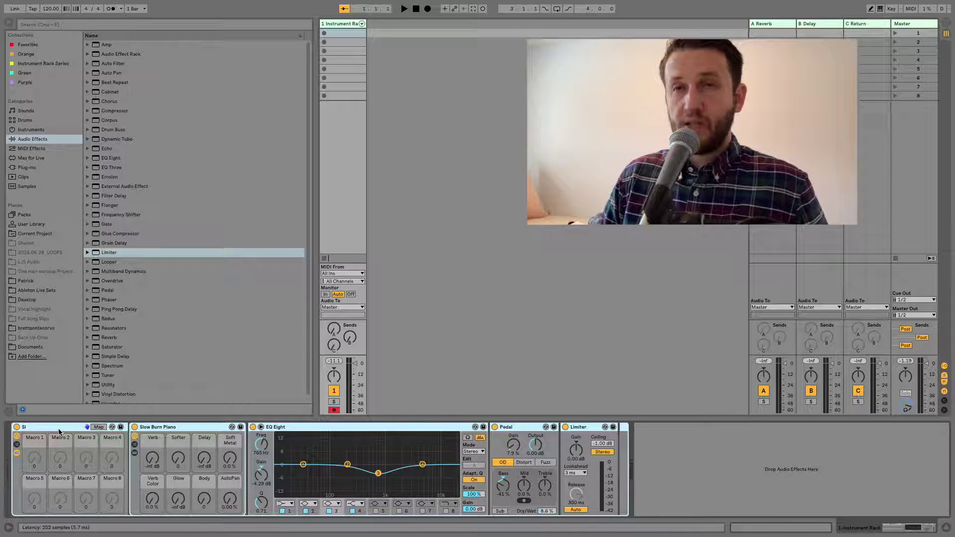
text(ow Burn Pi)
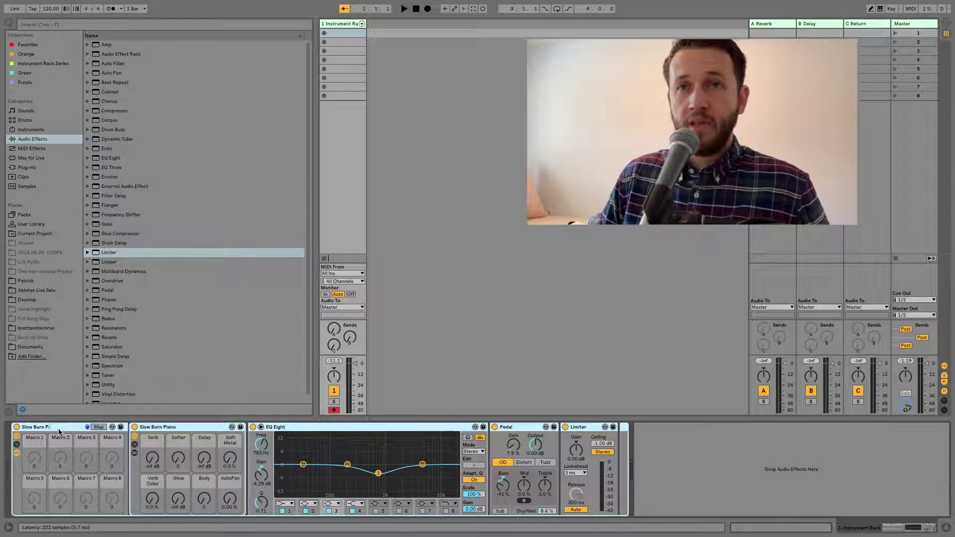
text(ano Altered)
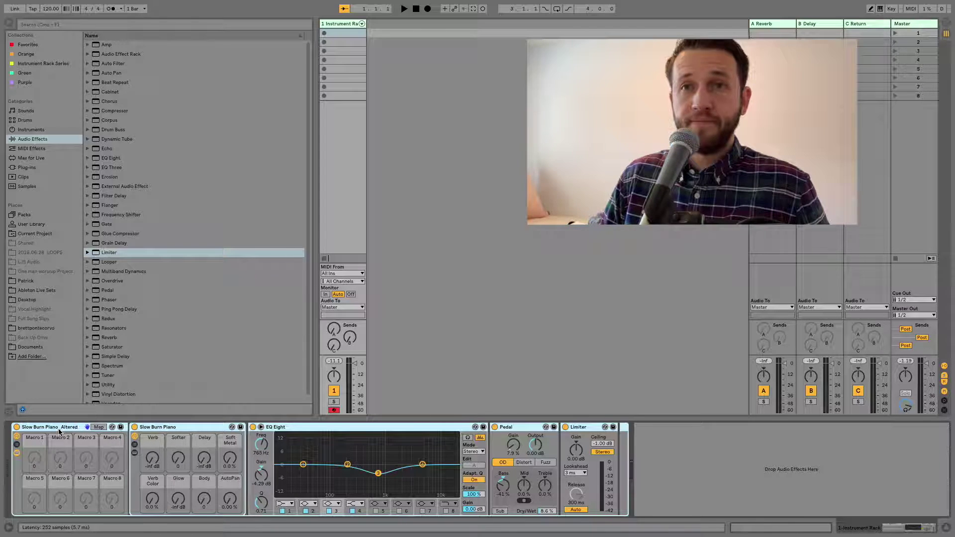
Confirm the rack name and save it as the User Library preset 'Slow Burn Piano_Altered.adg'.
key(Return)
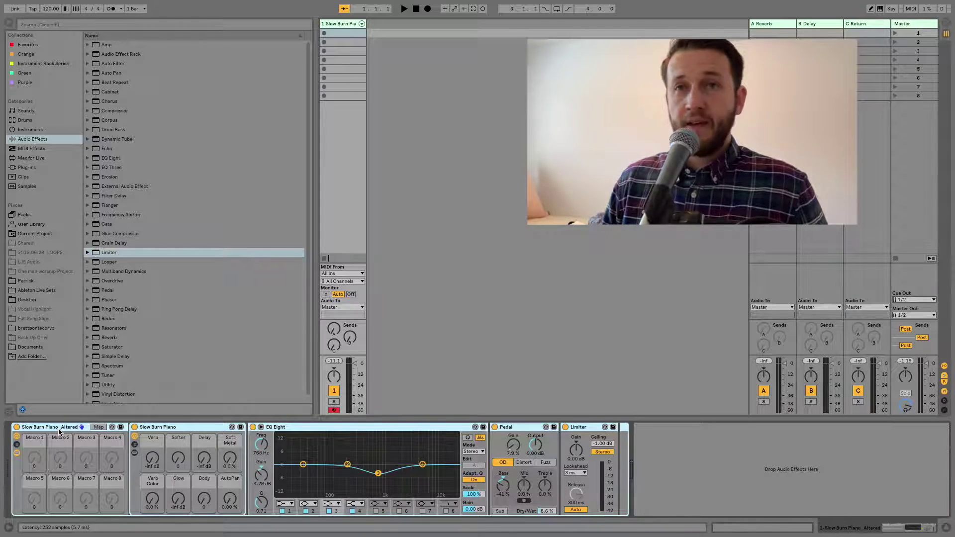
click(121, 427)
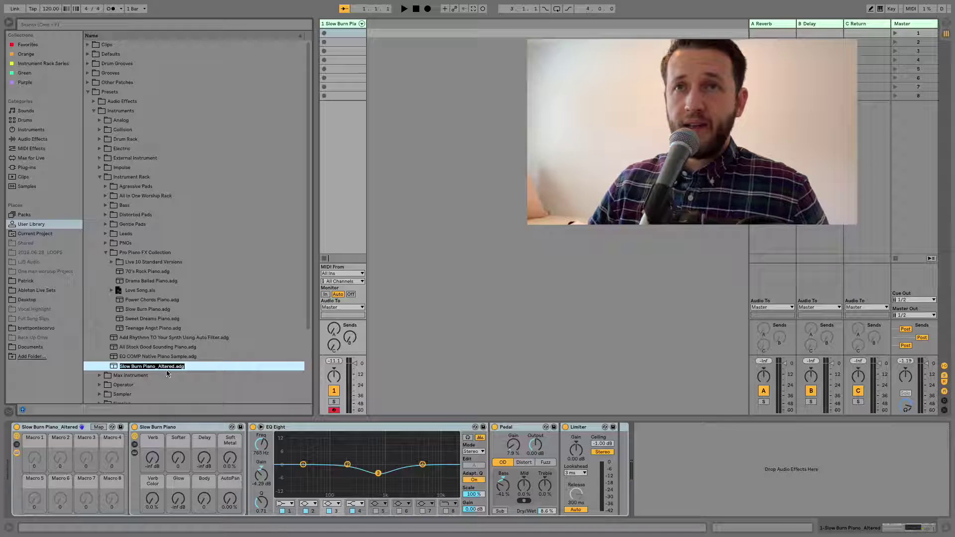
key(Return)
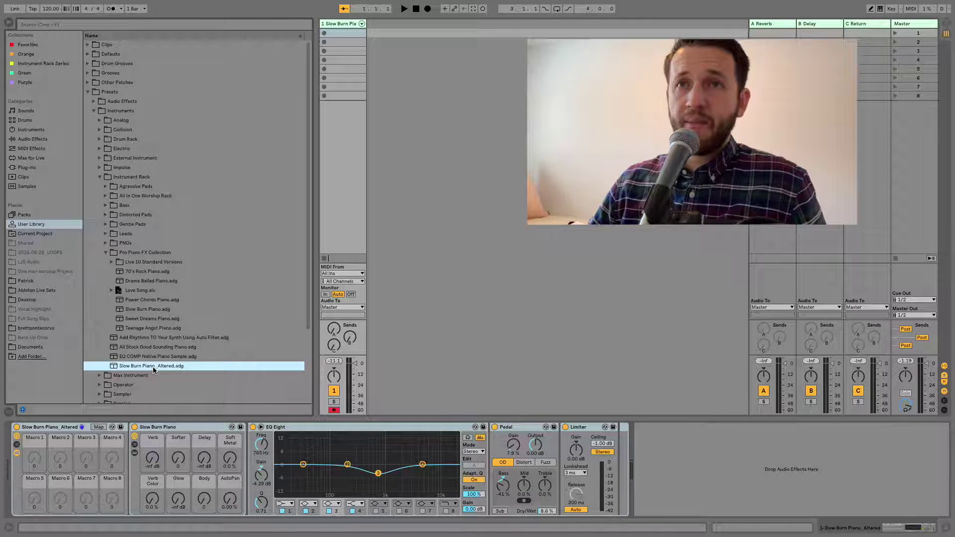
right_click(136, 178)
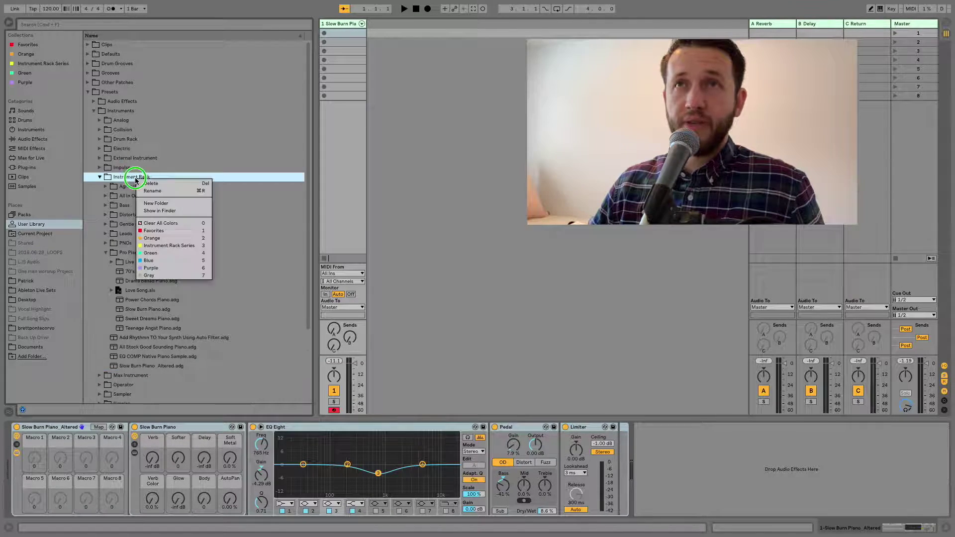
click(172, 203)
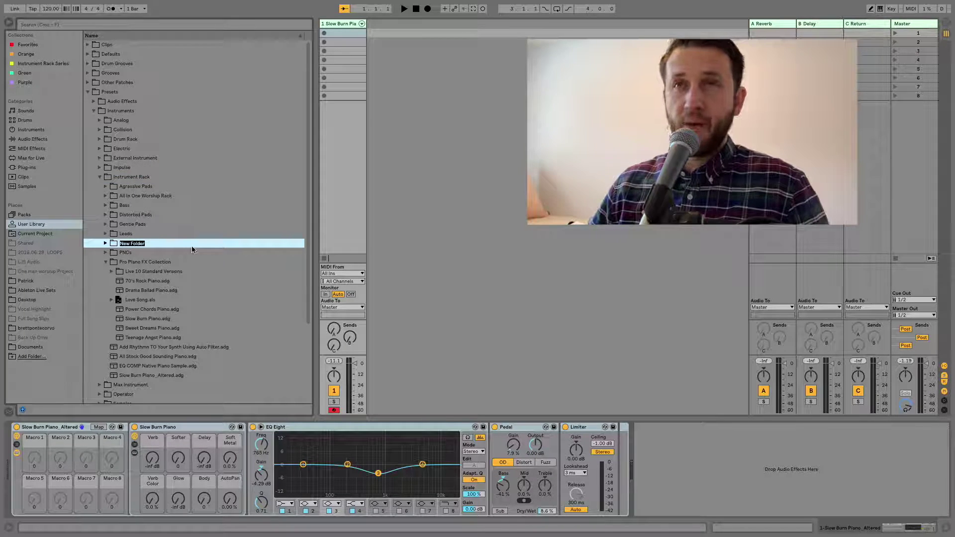
key(Return)
key(Delete)
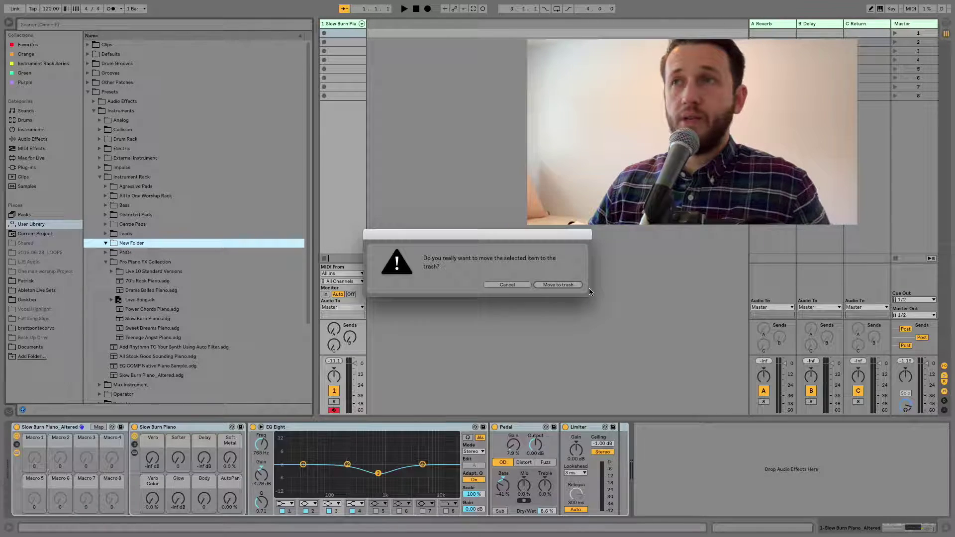
click(555, 282)
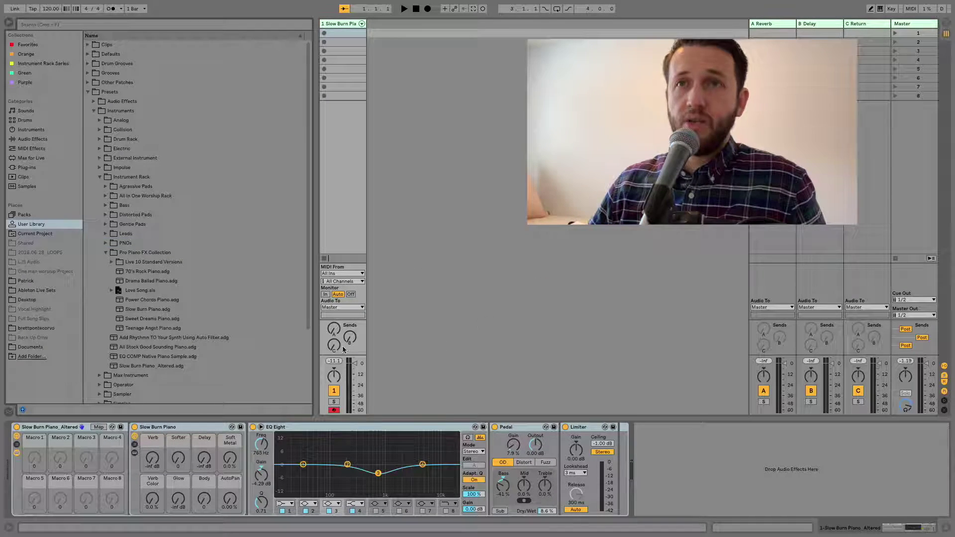
mouse_move(168, 369)
mouse_down()
mouse_move(154, 371)
mouse_move(125, 244)
mouse_up()
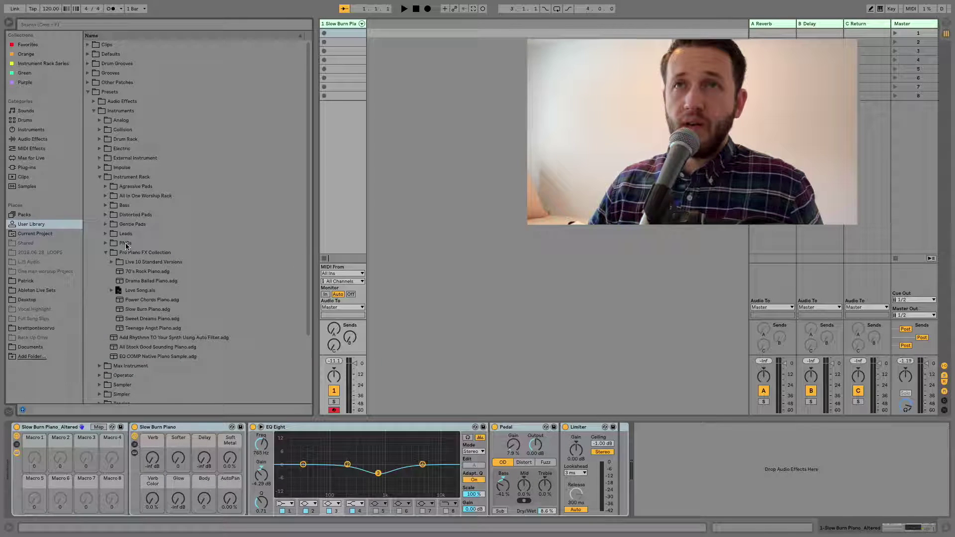
Expand PNOs to verify Slow Burn Piano_Altered.adg is inside, then collapse the folder.
click(106, 243)
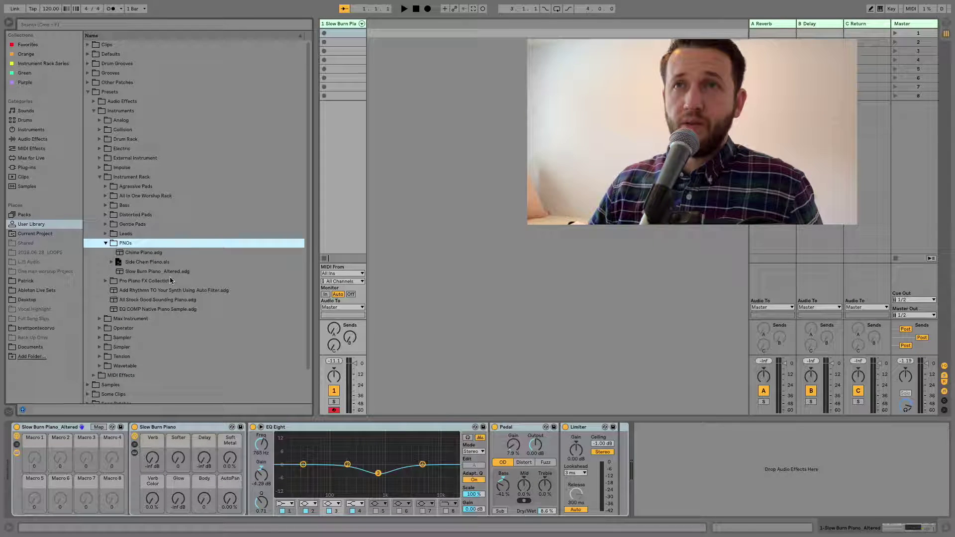
click(146, 271)
key(Left)
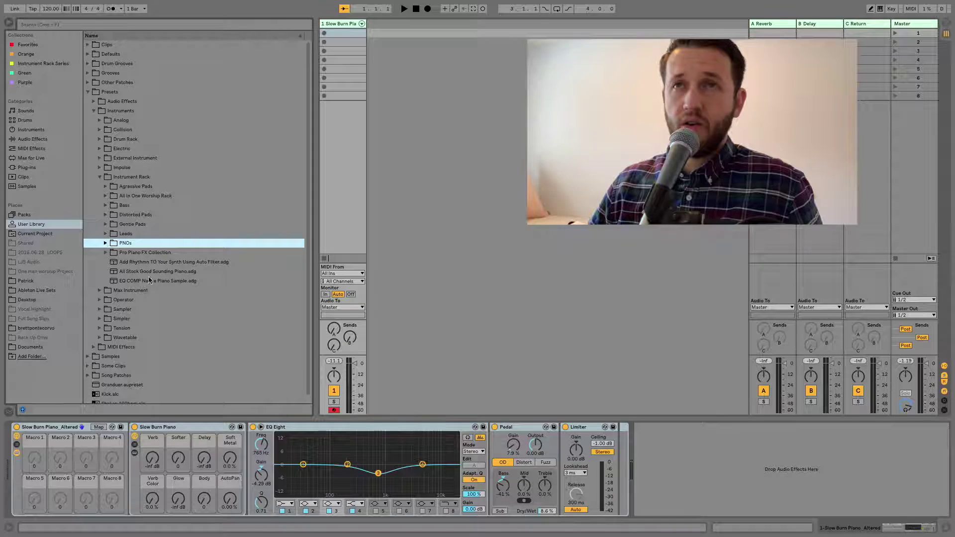